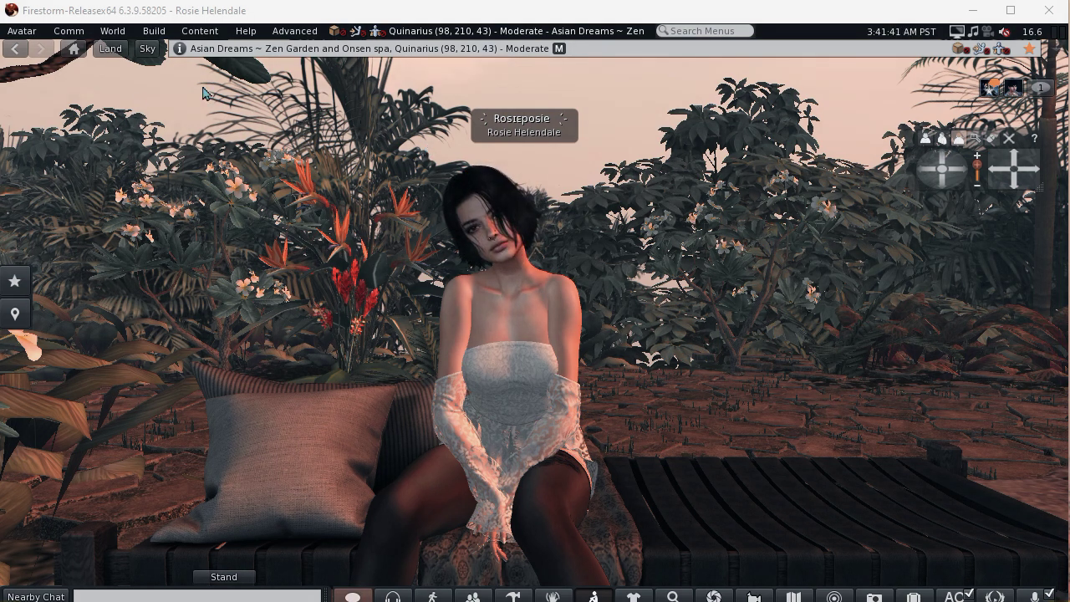
- Turn off View Display Names in the General preferences and move the dialog aside to check the avatar's name tag
left_click(22, 31)
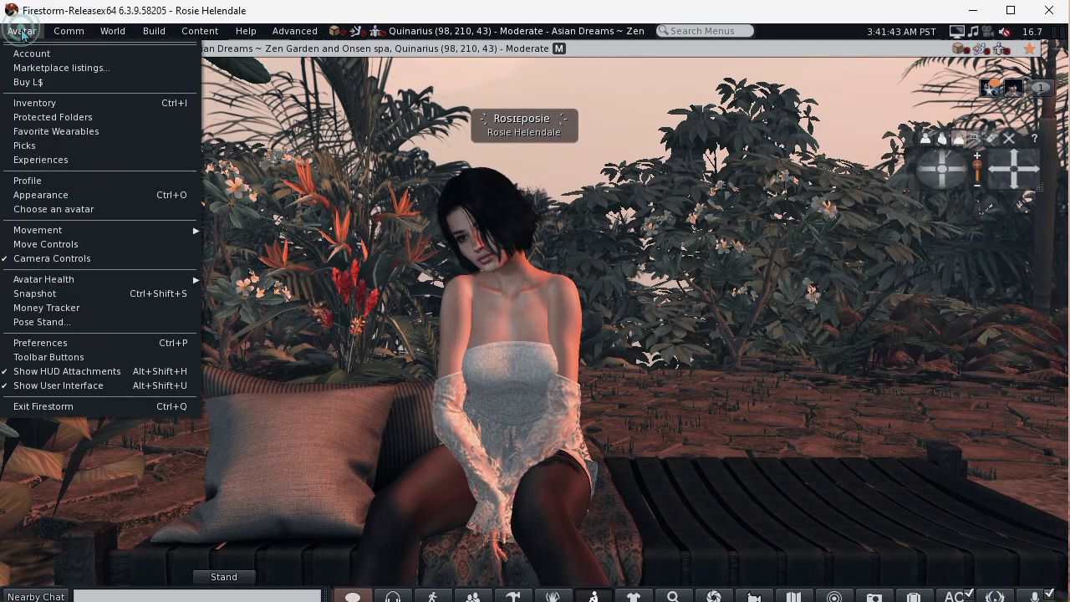
left_click(52, 342)
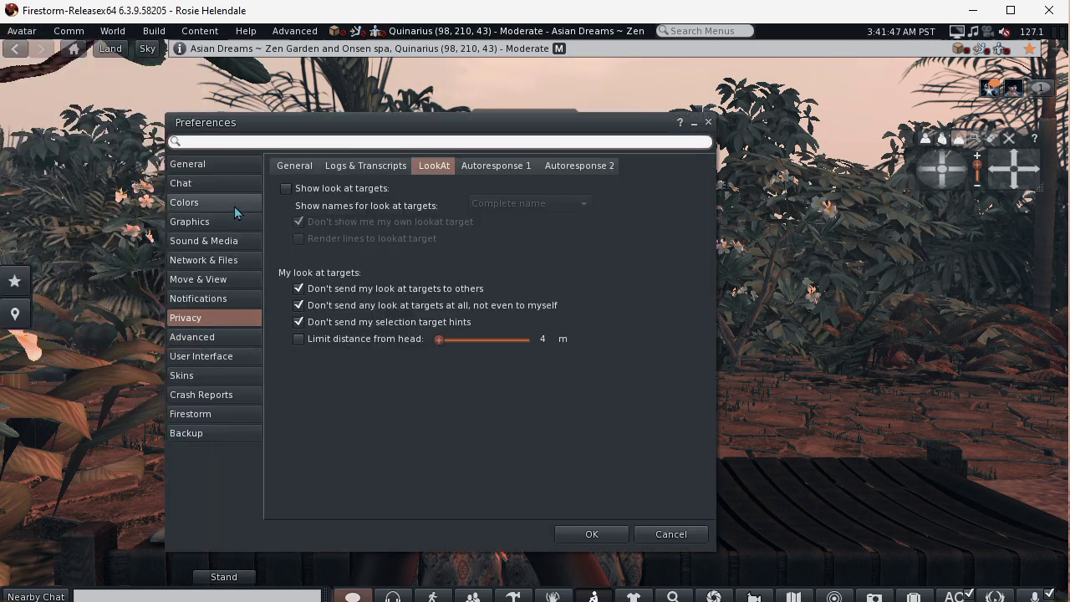
left_click(211, 164)
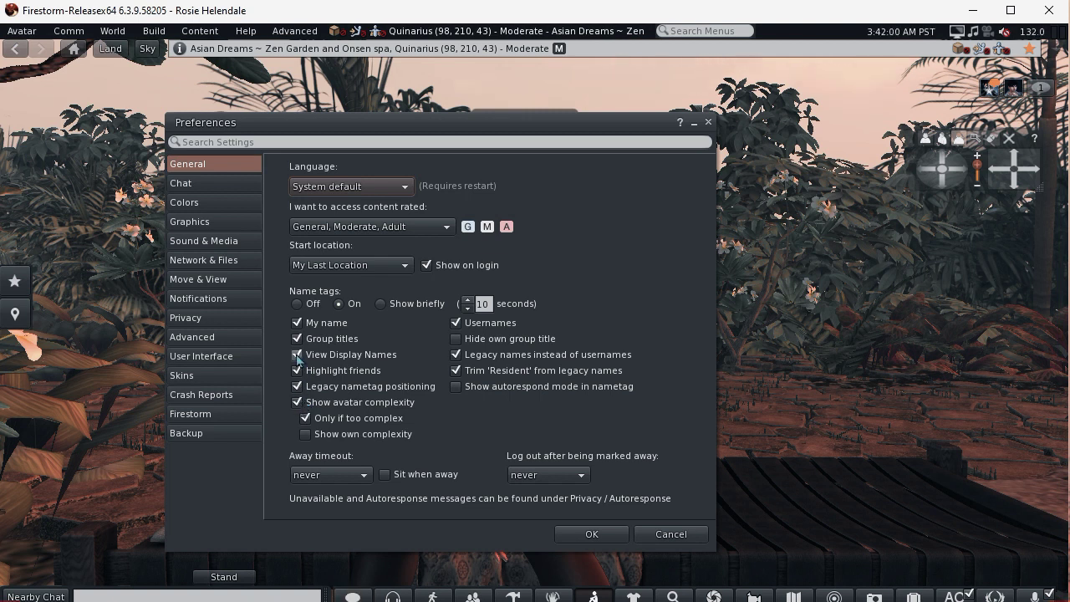
left_click(296, 355)
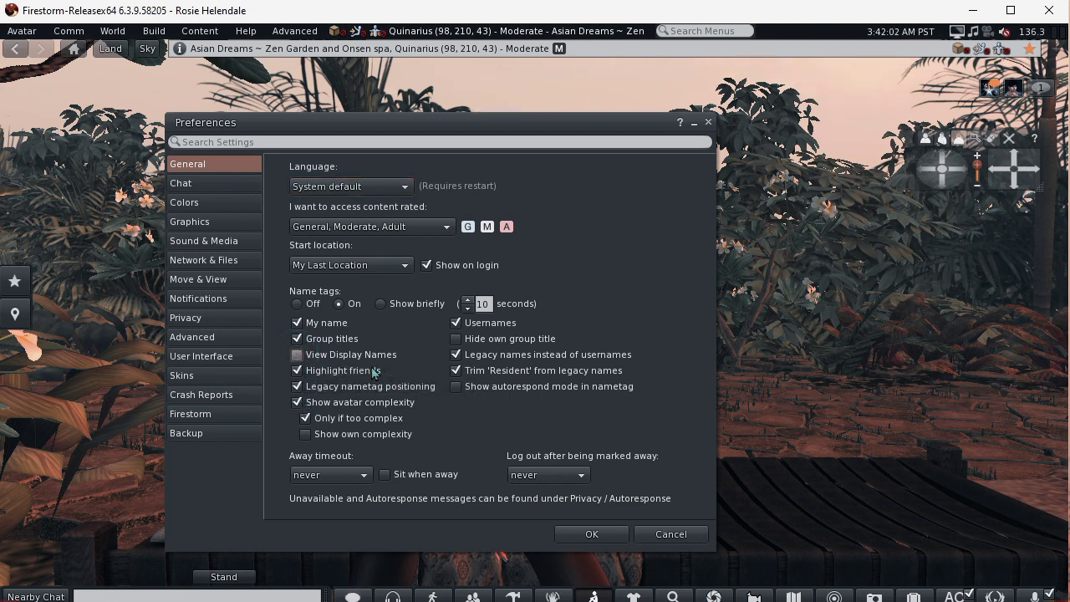
left_click_drag(589, 137, 1069, 180)
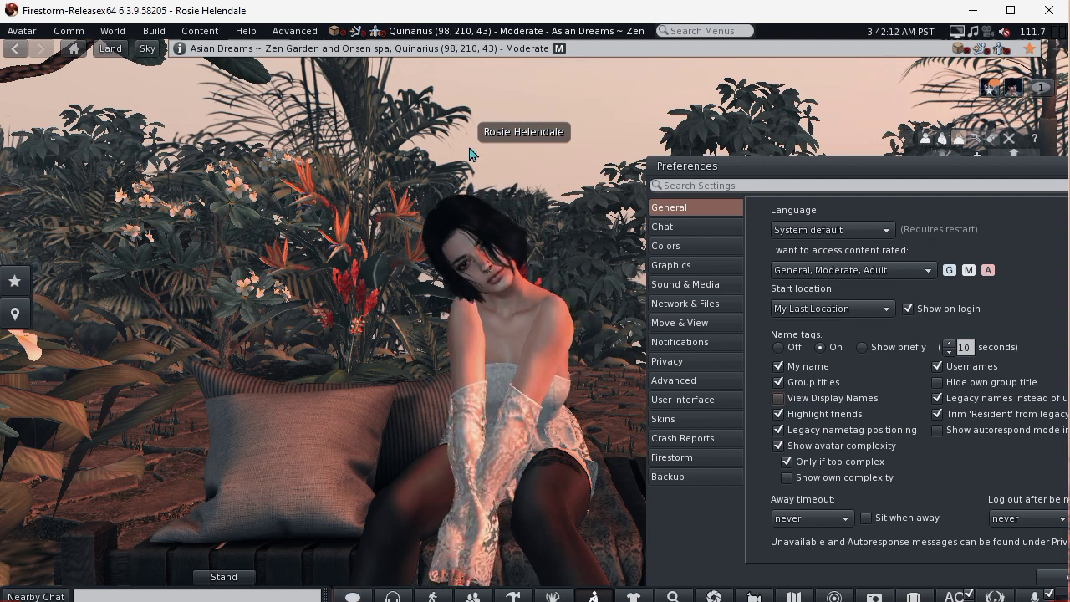
- Turn View Display Names back on and reposition the Preferences dialog below the avatar's name tag
left_click_drag(792, 174, 305, 115)
left_click(291, 340)
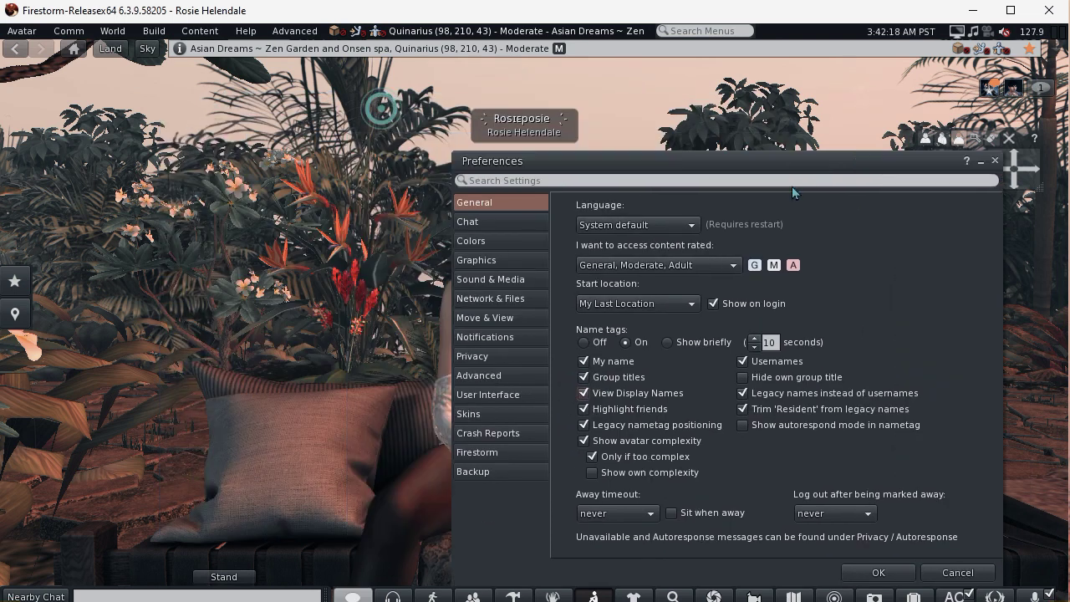
left_click_drag(792, 187, 305, 167)
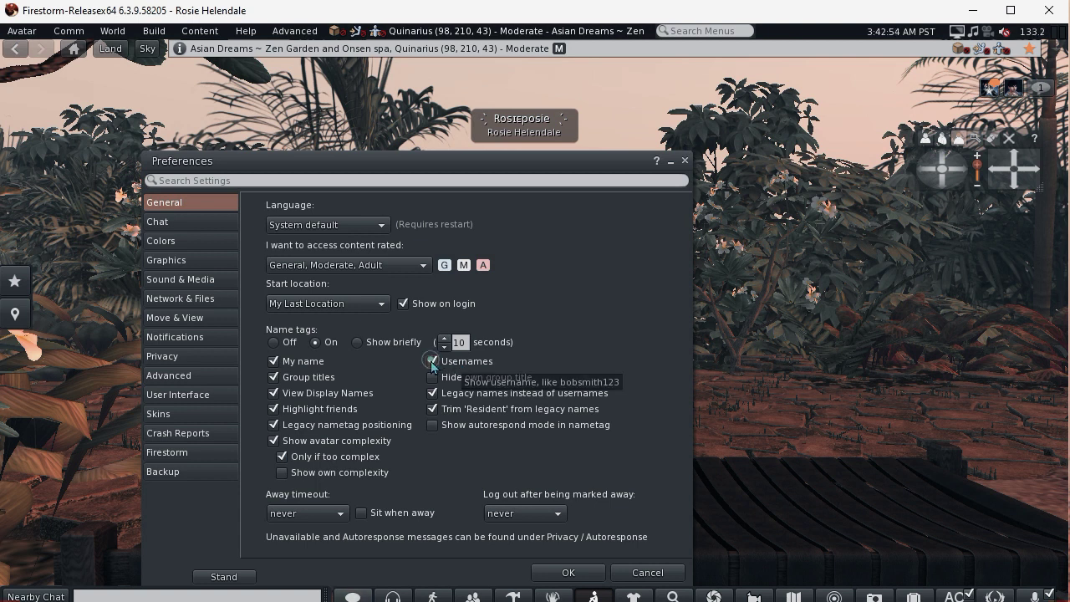
- Turn off Usernames for name tags, move the dialog aside to check the tag, and turn Usernames back on
left_click(456, 366)
left_click_drag(466, 161, 899, 186)
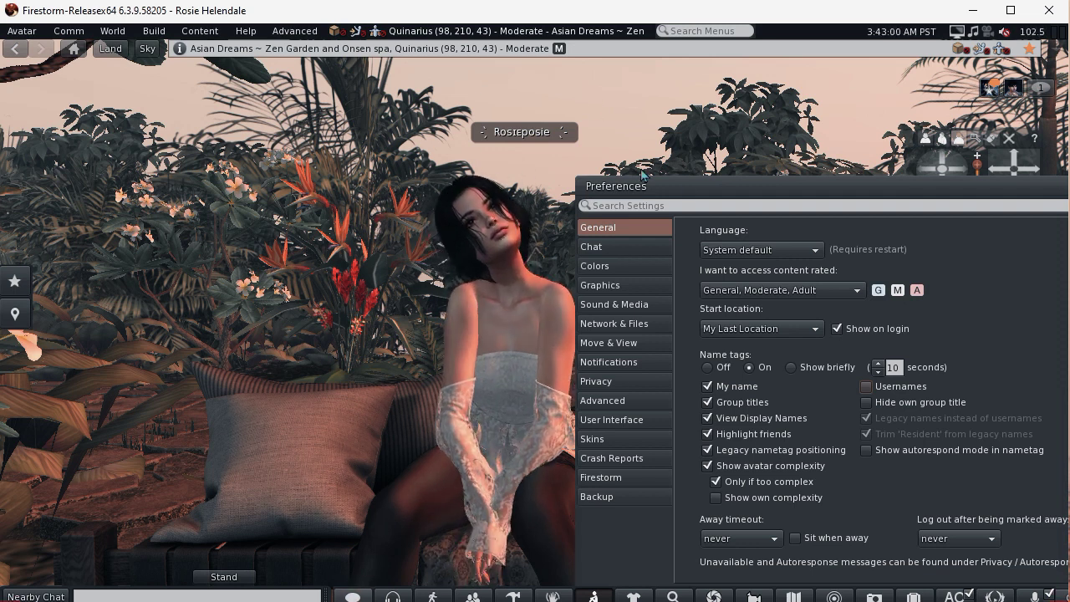
left_click_drag(647, 188, 238, 169)
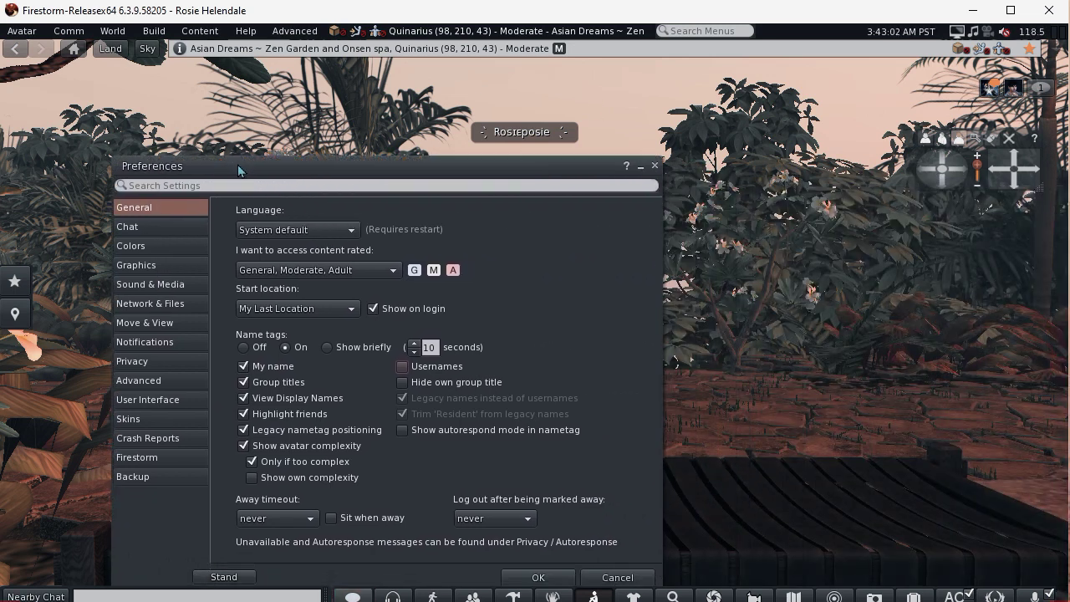
left_click(402, 367)
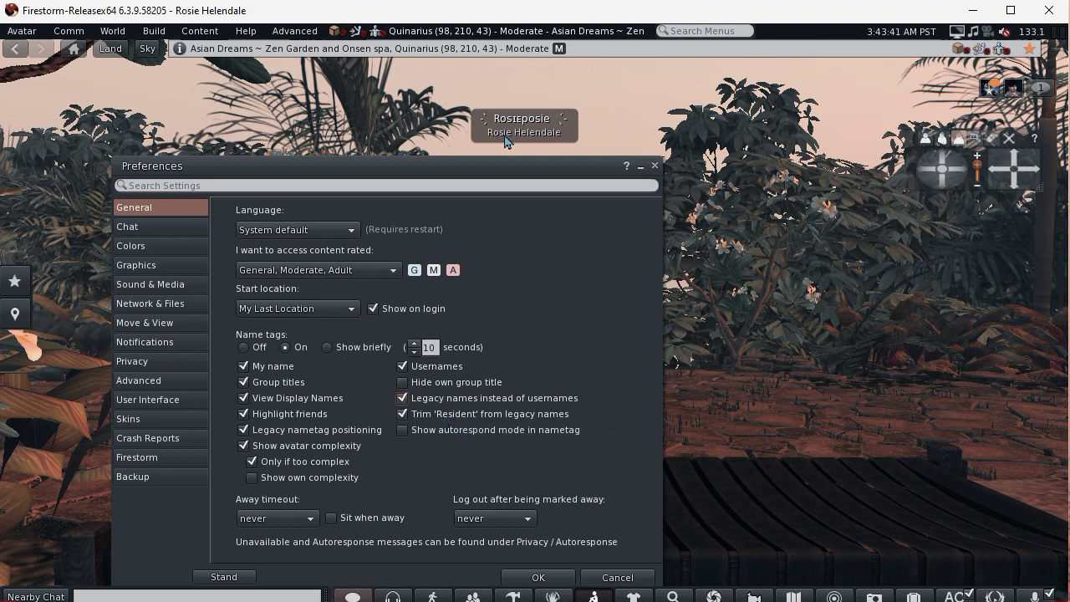
- Toggle Trim 'Resident' from legacy names off and on again, and move the Preferences dialog
left_click(402, 414)
left_click(402, 414)
left_click_drag(428, 167, 325, 138)
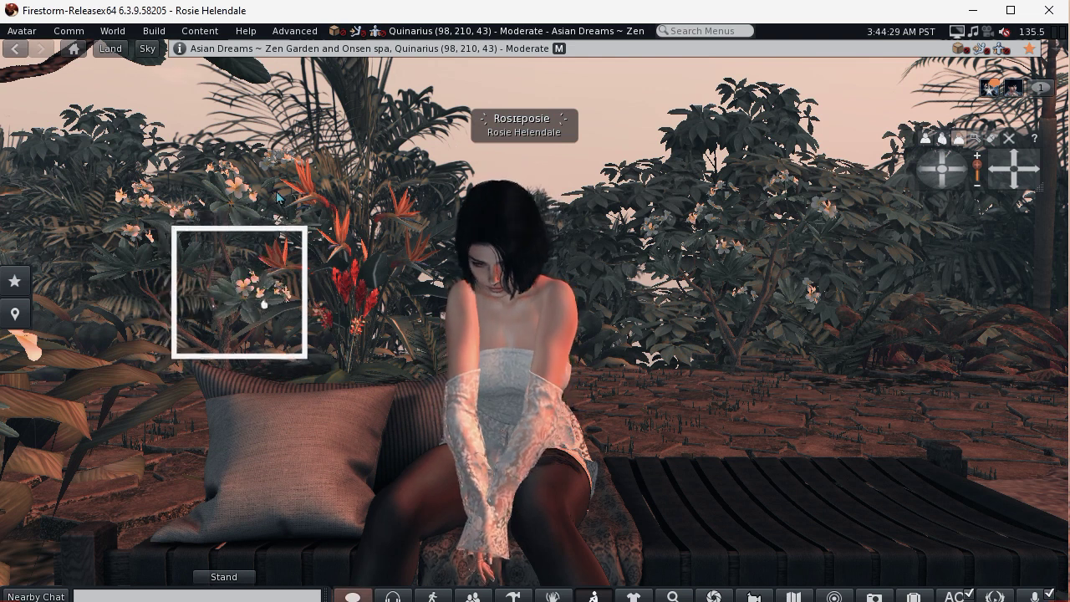
- Open the avatar's profile, reset its display name, and dismiss the name update notice
left_click(23, 32)
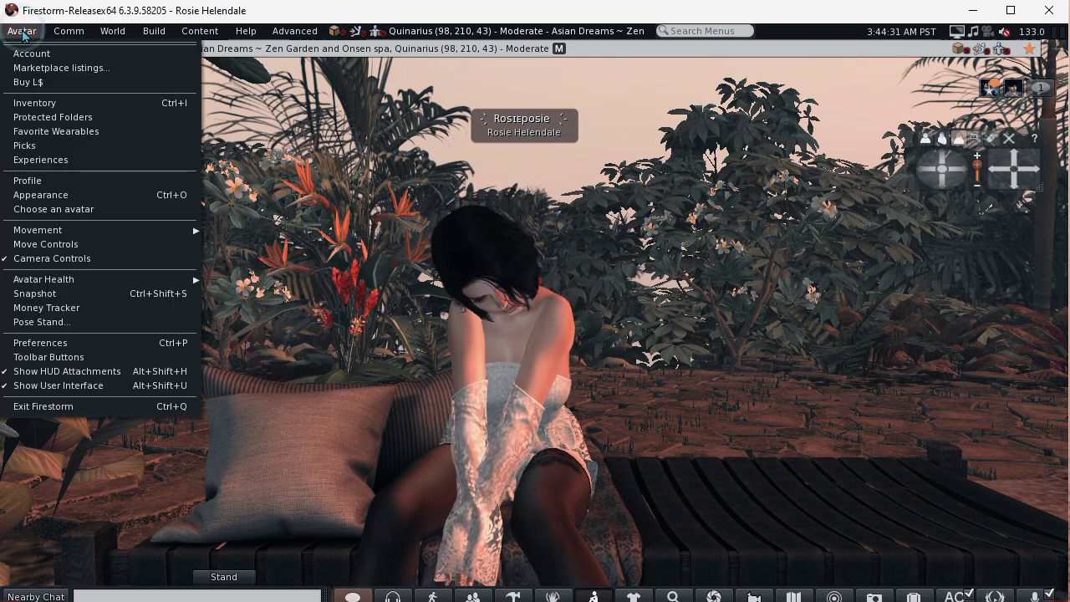
left_click(42, 182)
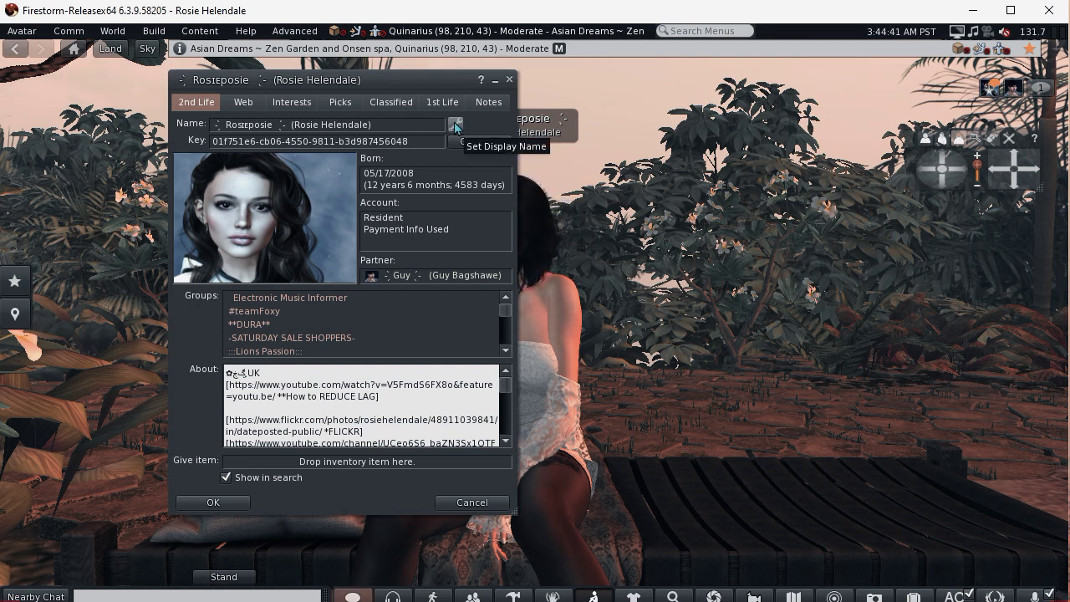
left_click(455, 124)
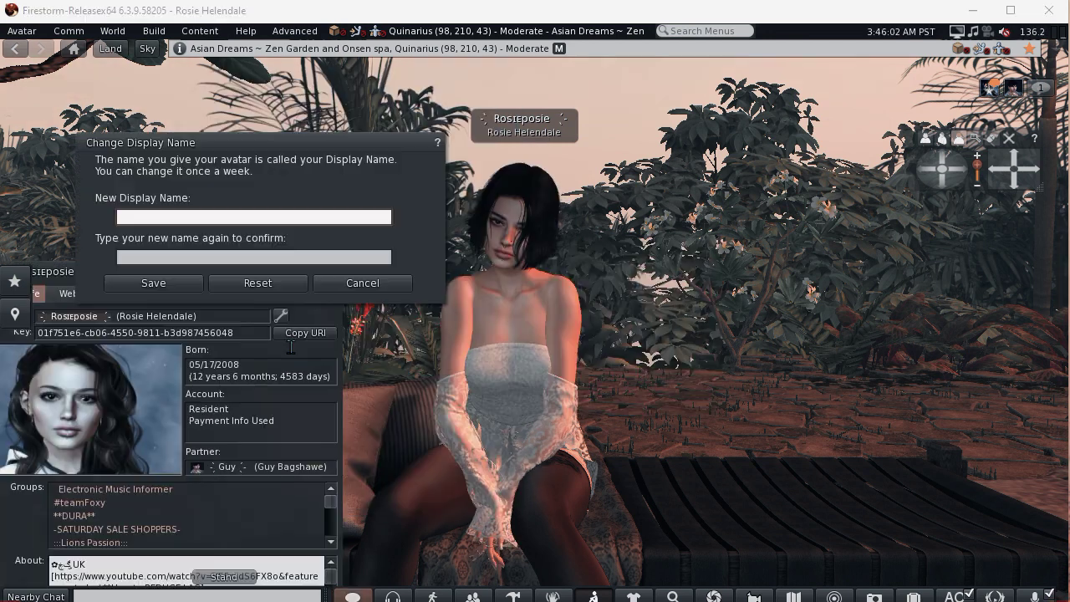
left_click(275, 282)
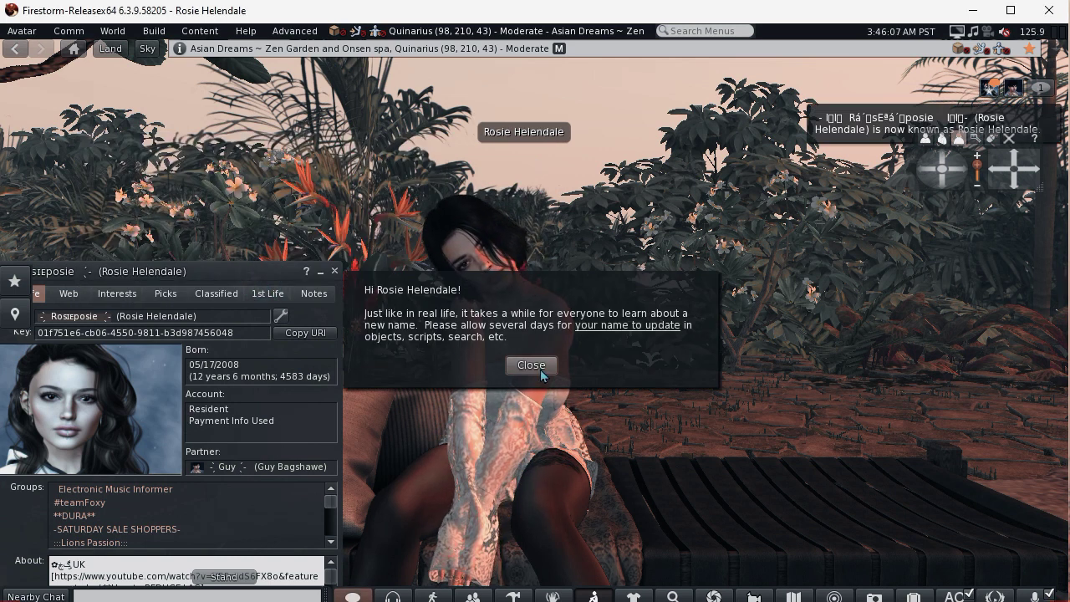
left_click(531, 365)
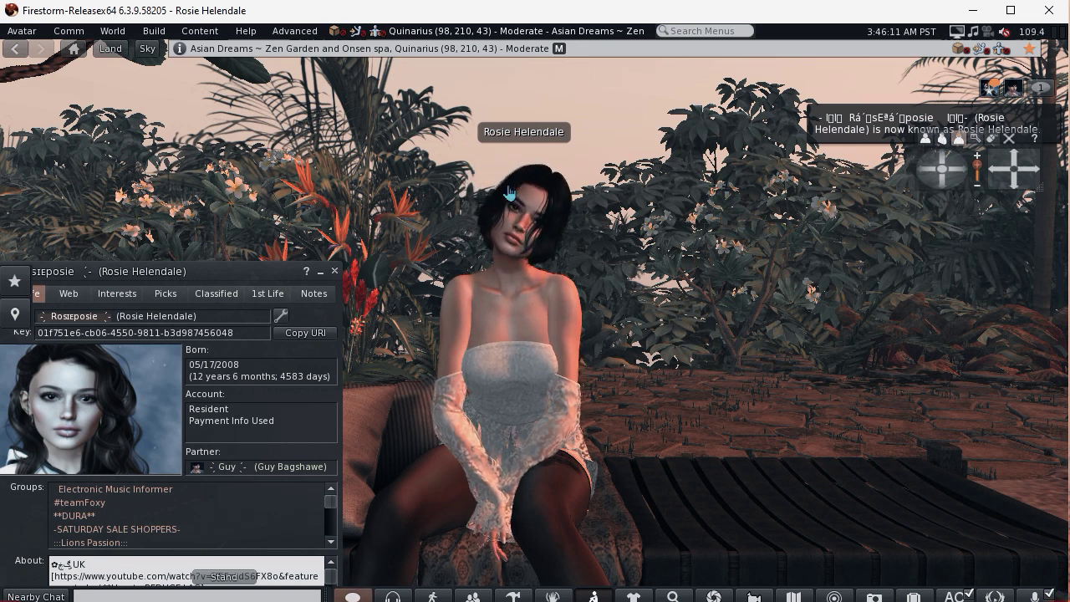
- Set the avatar's display name to the decorated nickname, confirm it in the second field, save, and dismiss the notice
left_click_drag(220, 272, 260, 163)
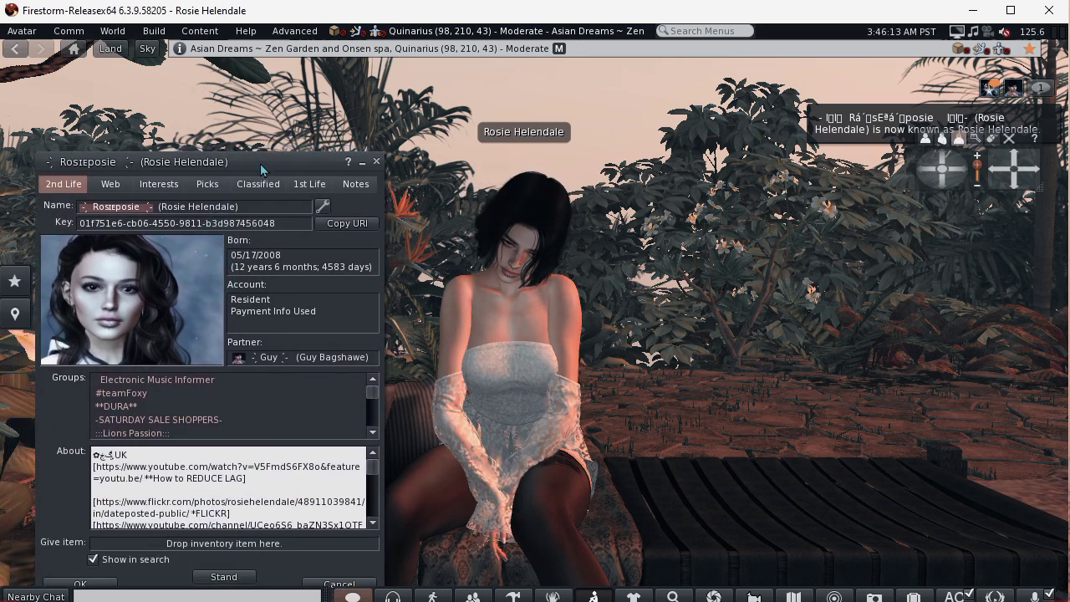
left_click(322, 209)
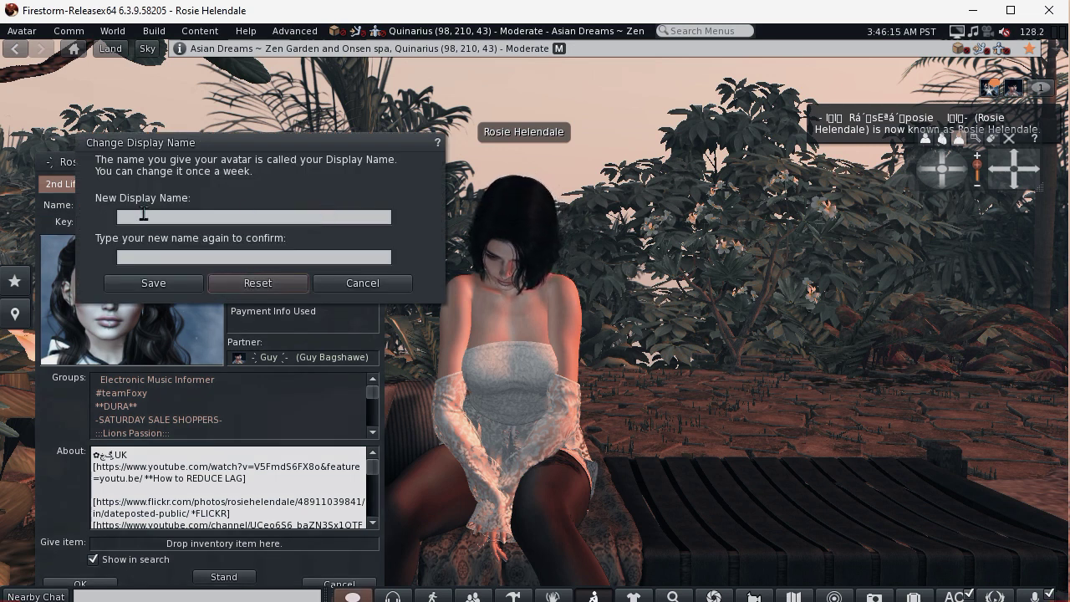
left_click(143, 214)
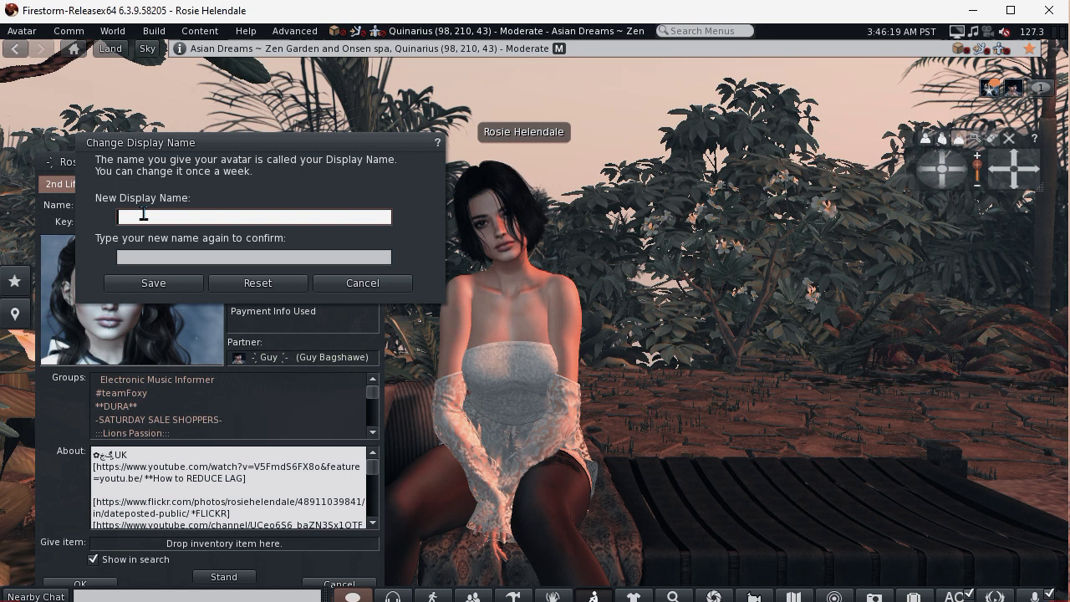
type("⁛ Roseposie ⁛")
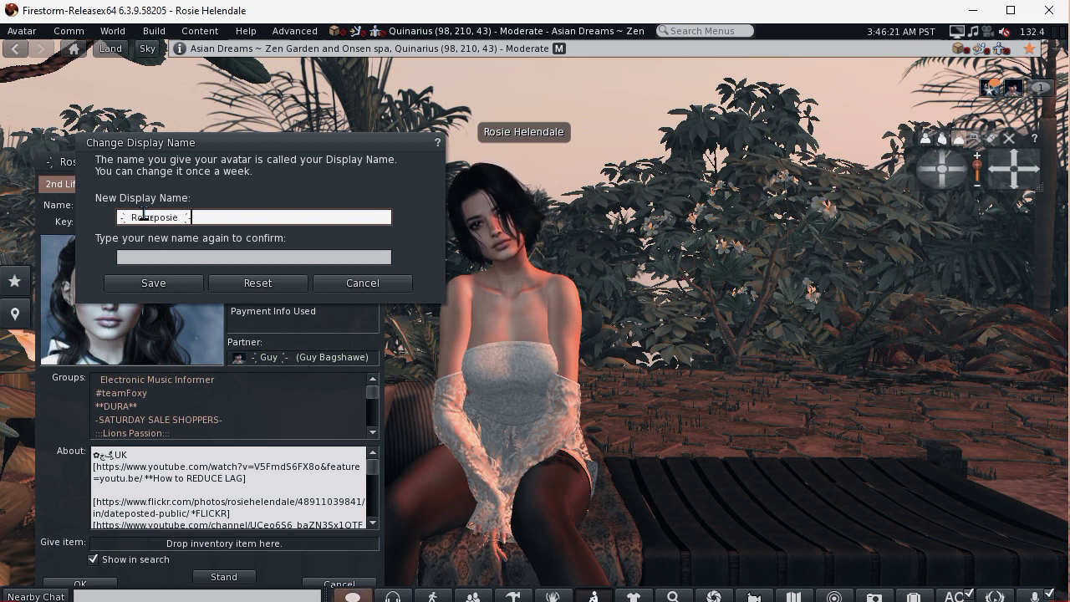
left_click(140, 256)
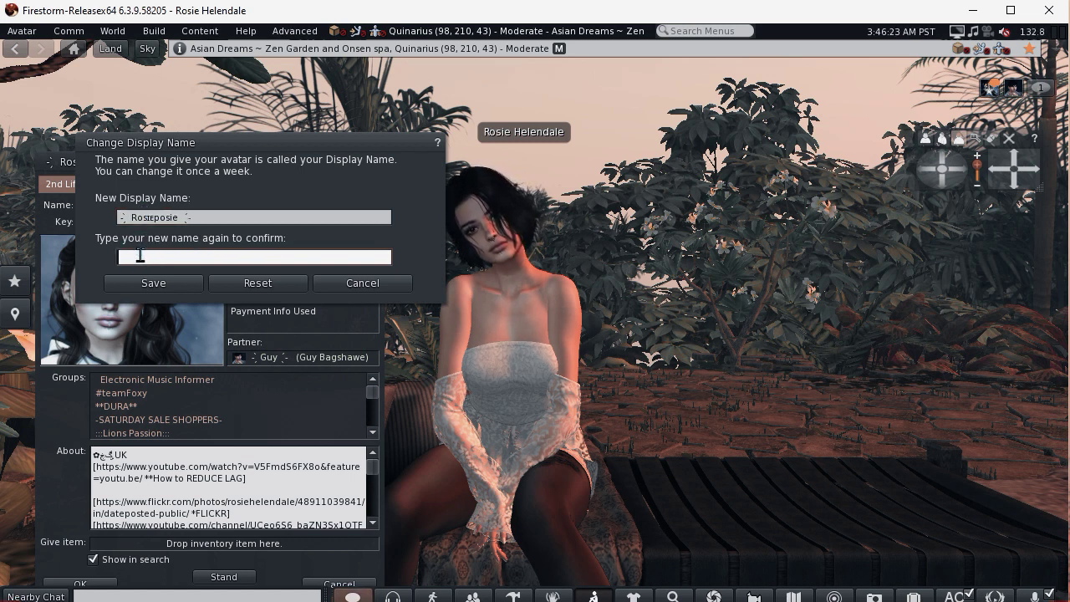
type("⁝ Roseposie ⁝")
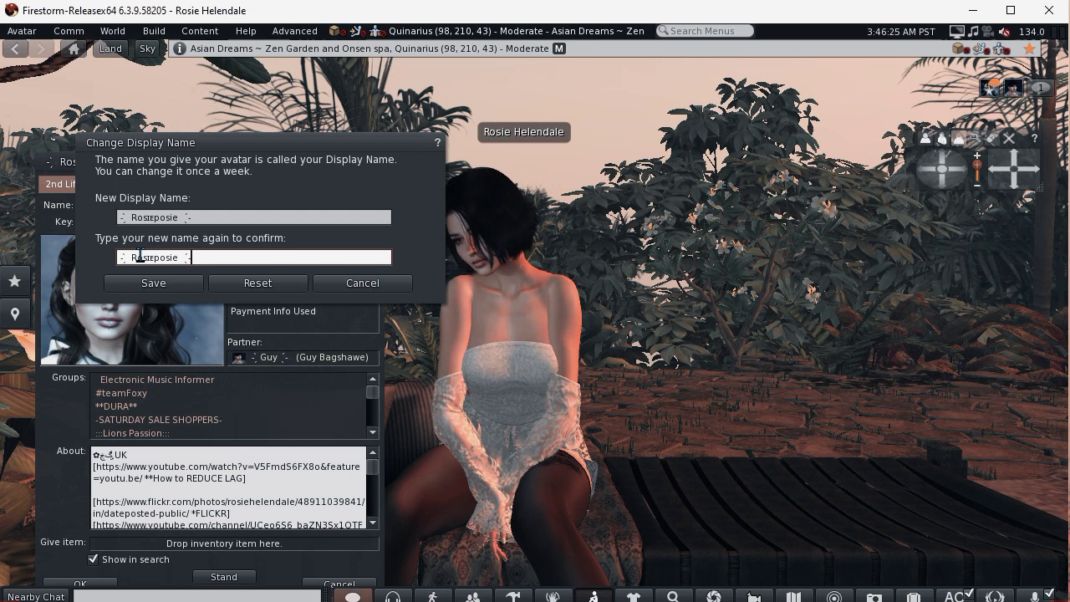
left_click(167, 285)
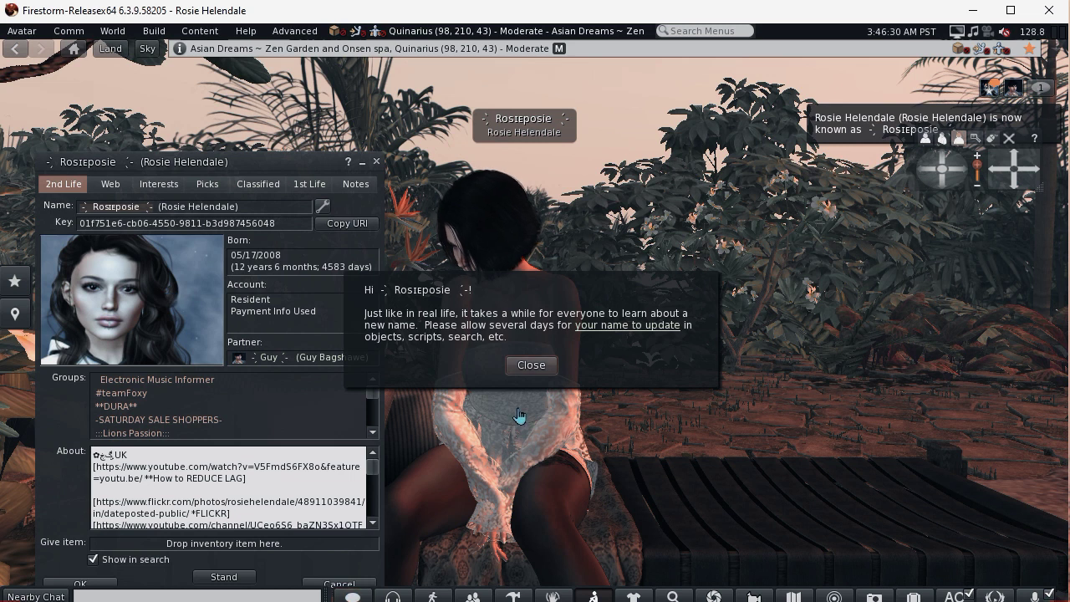
left_click(530, 364)
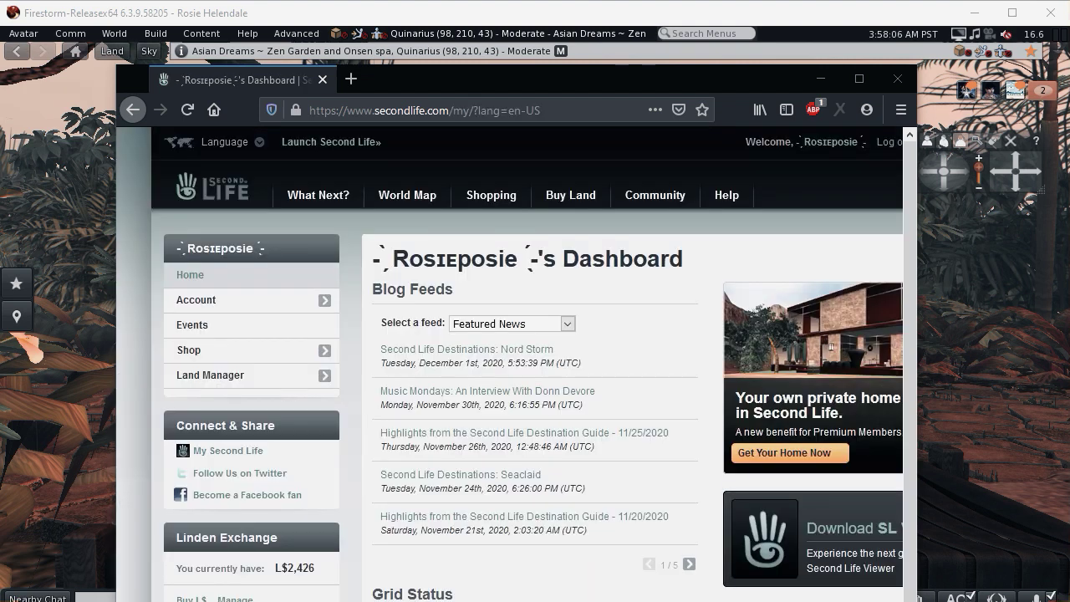
- On the Second Life web dashboard, open the account's Change Name page, proceed to choosing a new name, and enlarge the browser window
left_click(324, 301)
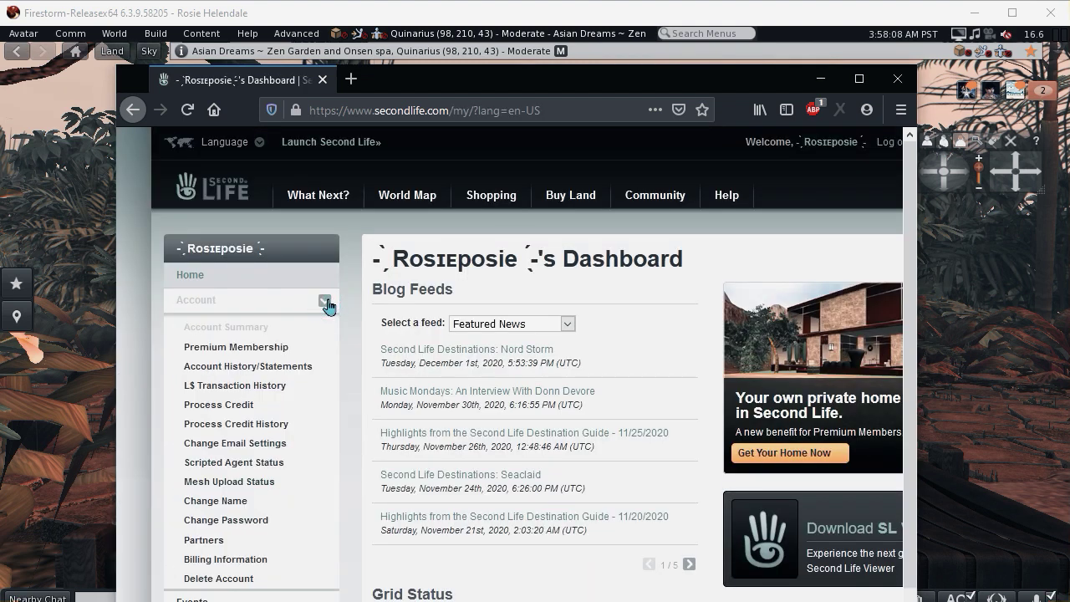
left_click(204, 501)
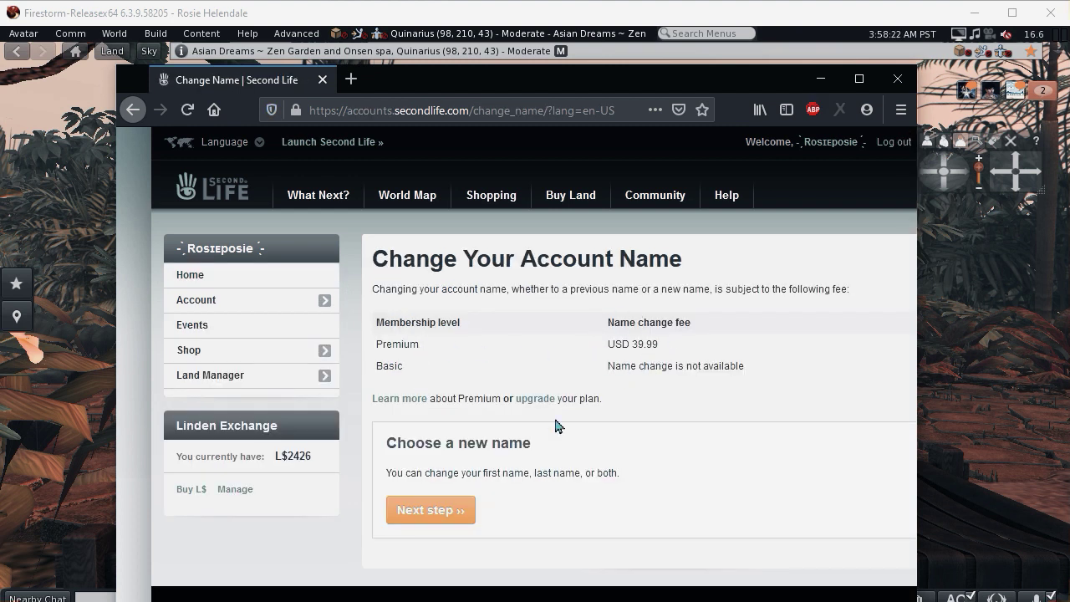
left_click(430, 512)
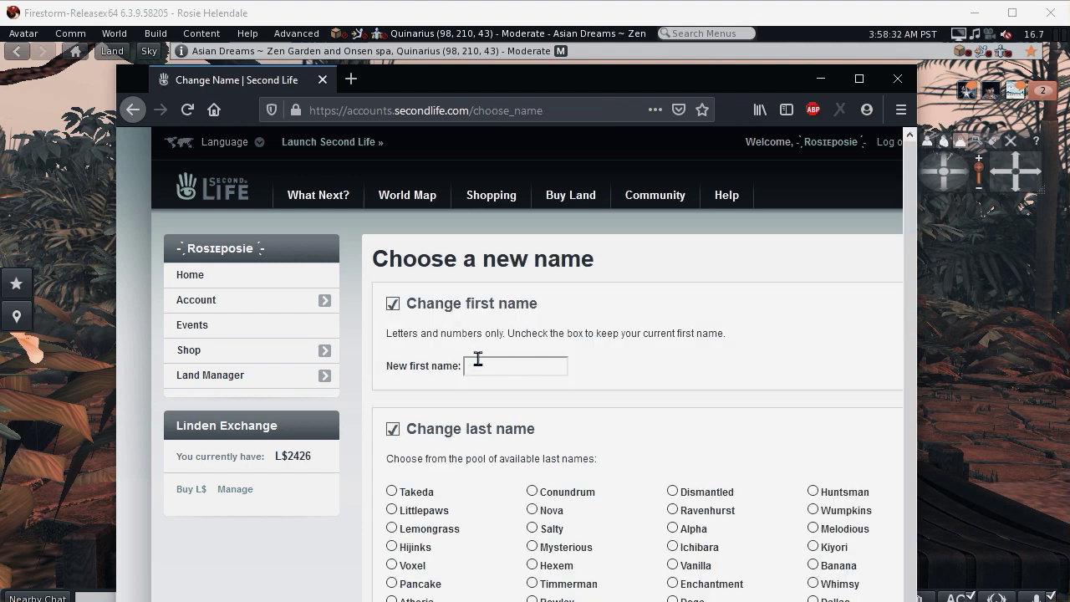
left_click_drag(552, 92, 538, 0)
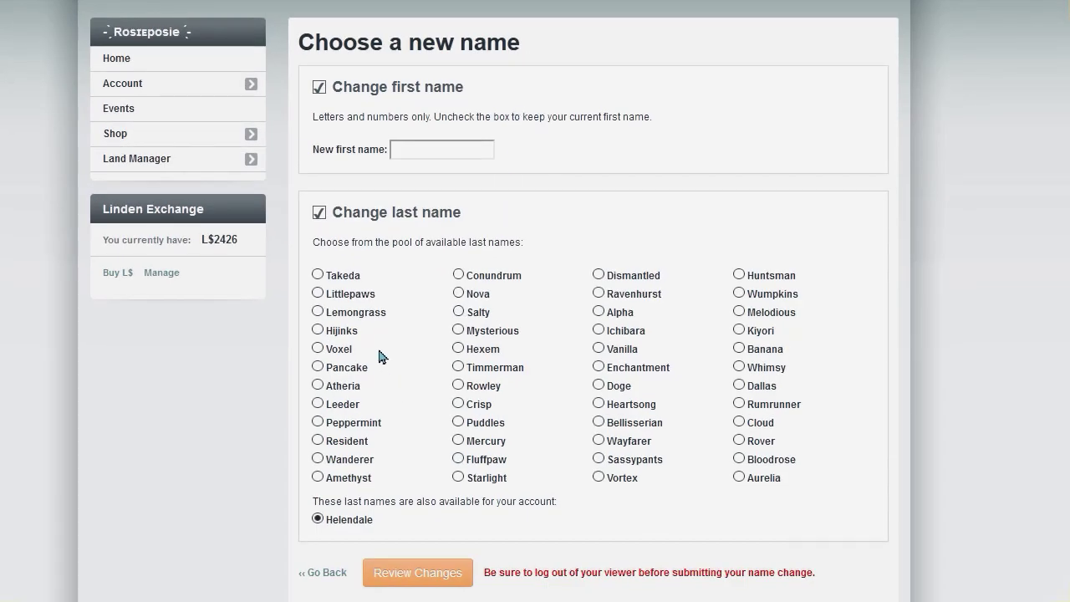